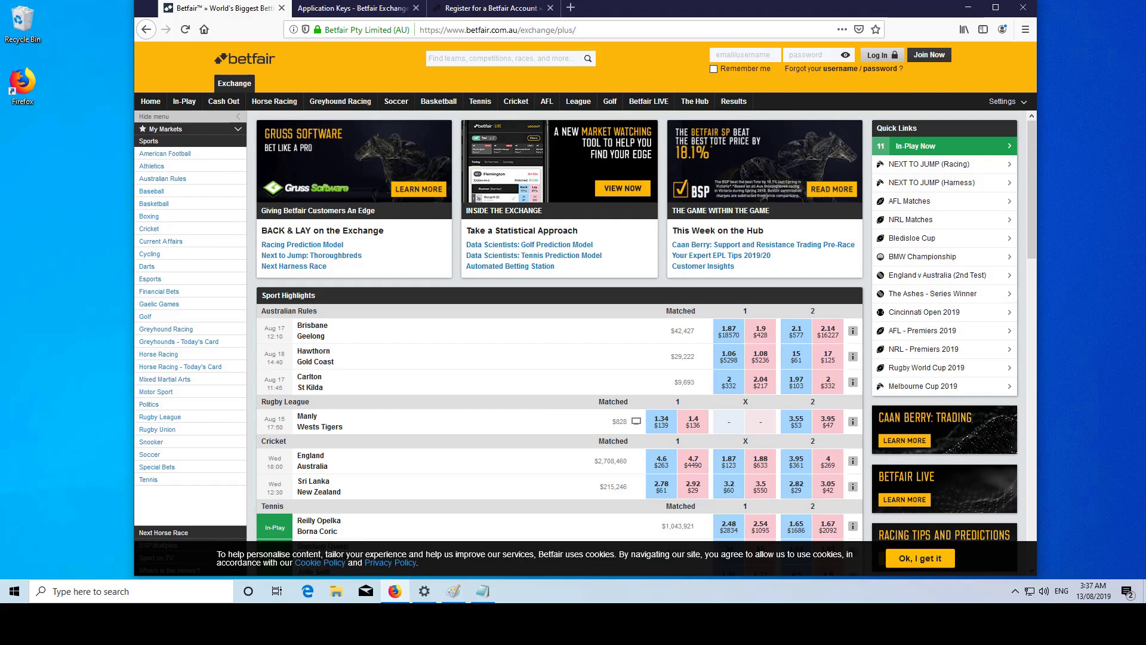
On the Application Keys page, follow the Accounts API Demo Tool link under 'How to Create An Application Key'
left_click(382, 14)
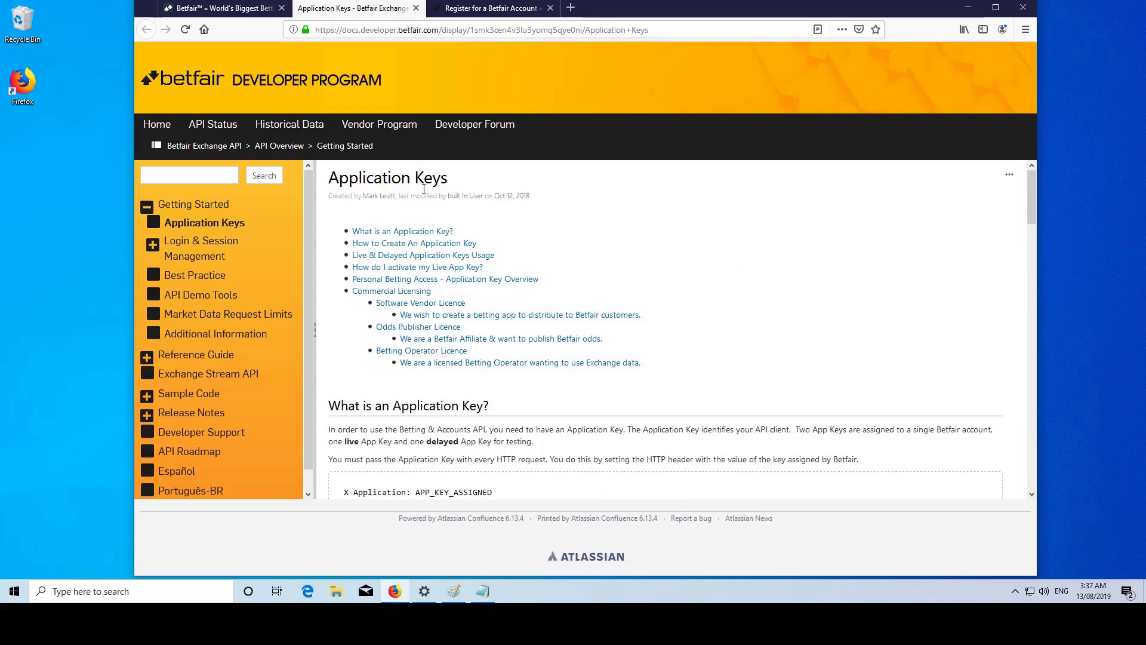
scroll(440, 406, "down", 1)
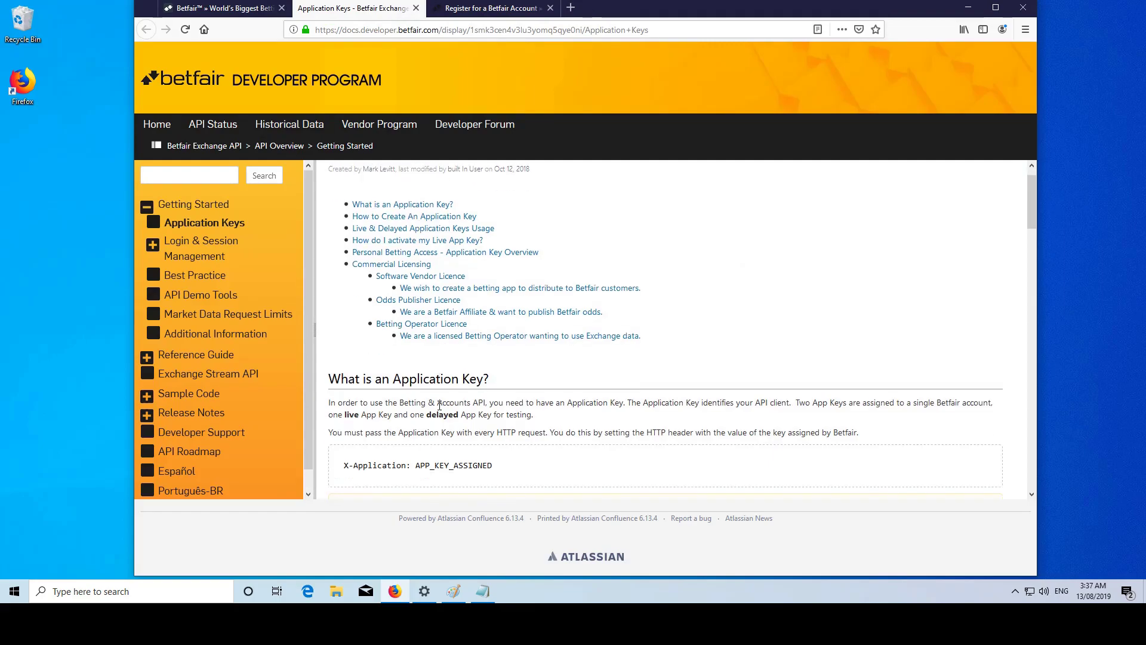
scroll(440, 406, "down", 5)
left_click(458, 314)
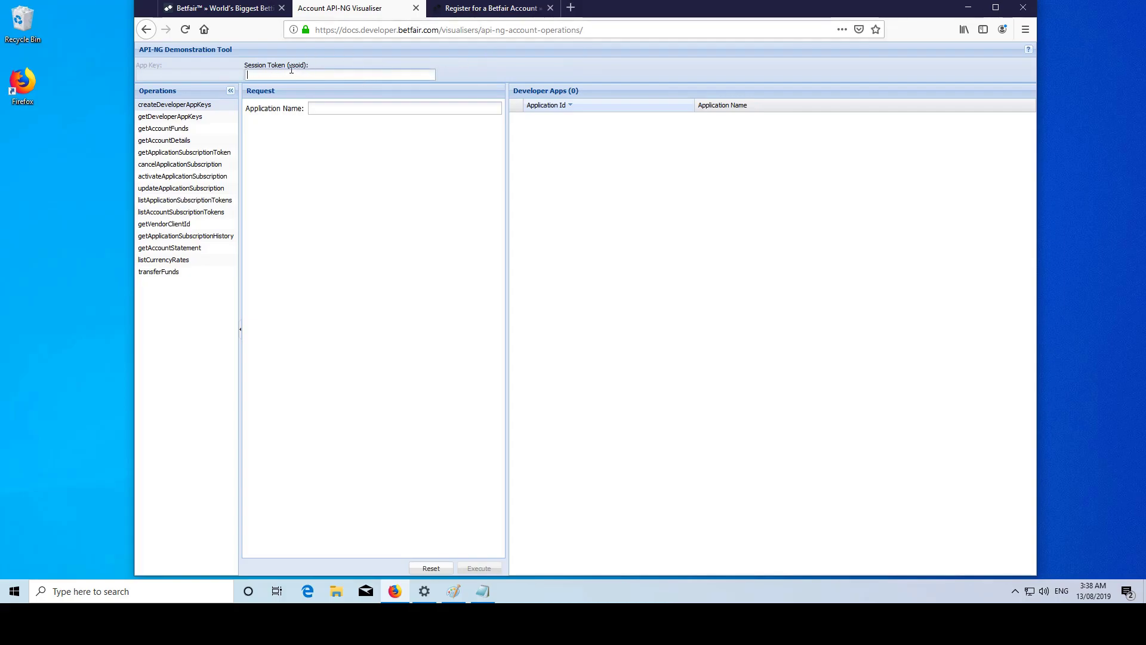
Inspect the Exchange page's betfair.com.au cookies in Developer Tools Storage, then bring up Paint with the ssoid rows
left_click(227, 9)
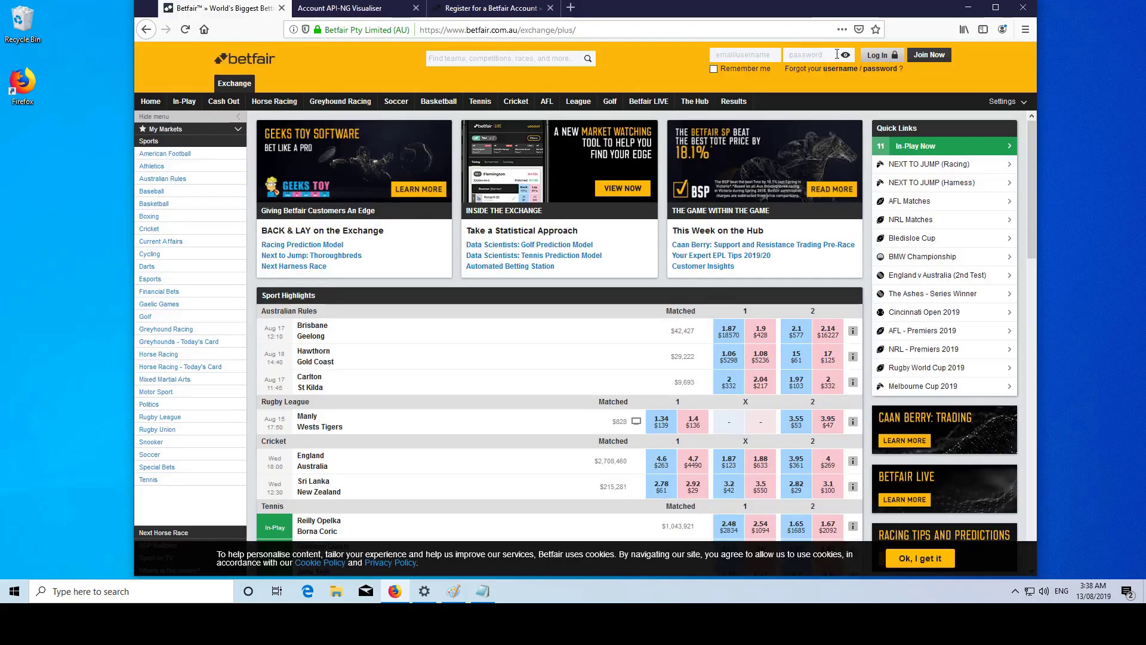
right_click(487, 279)
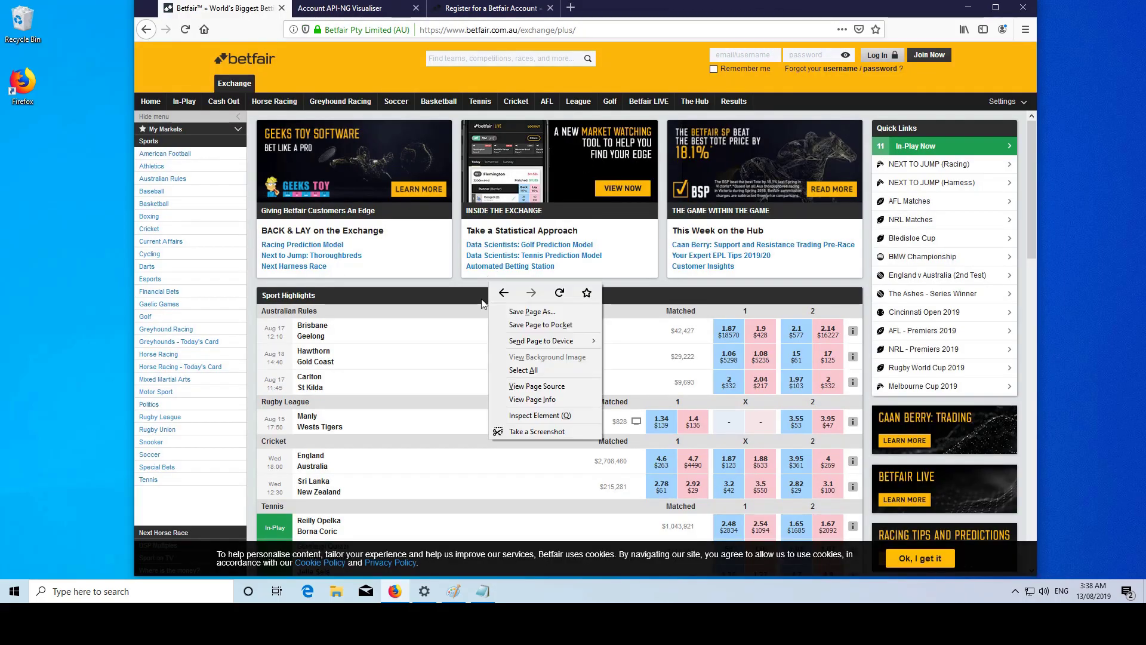
left_click(554, 417)
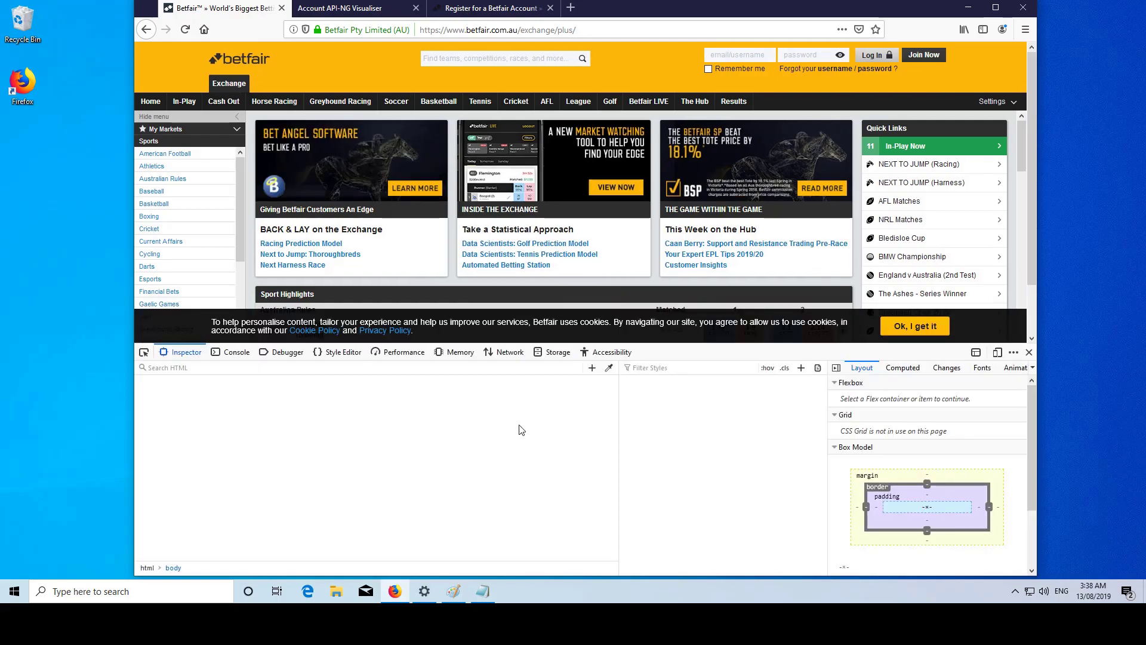
left_click(554, 353)
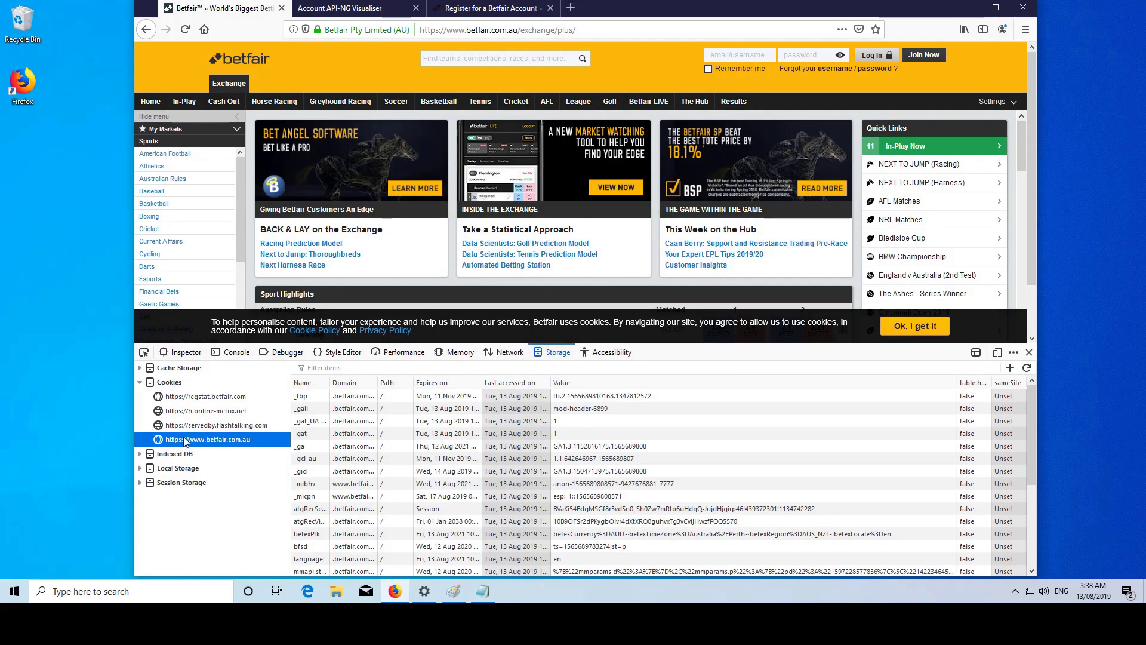
scroll(346, 501, "down", 3)
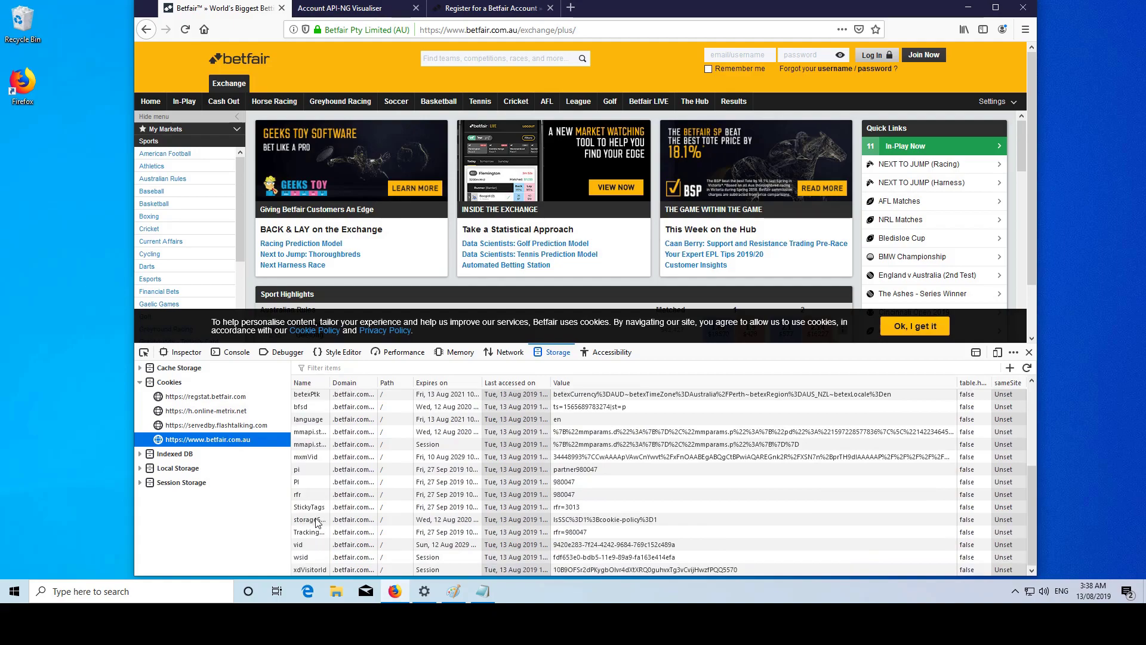
left_click(453, 592)
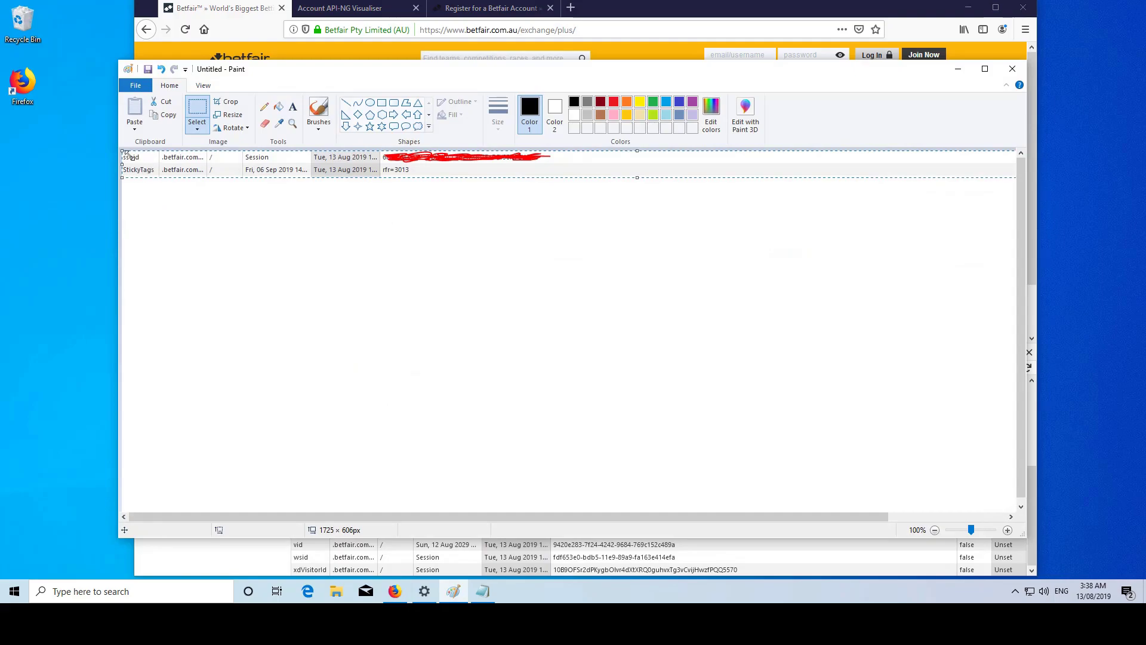
Paste the ssoid token from Notepad, name the app TestApp123, and dismiss the INVALID_SESSION_INFORMATION error
left_click(464, 586)
left_click(486, 589)
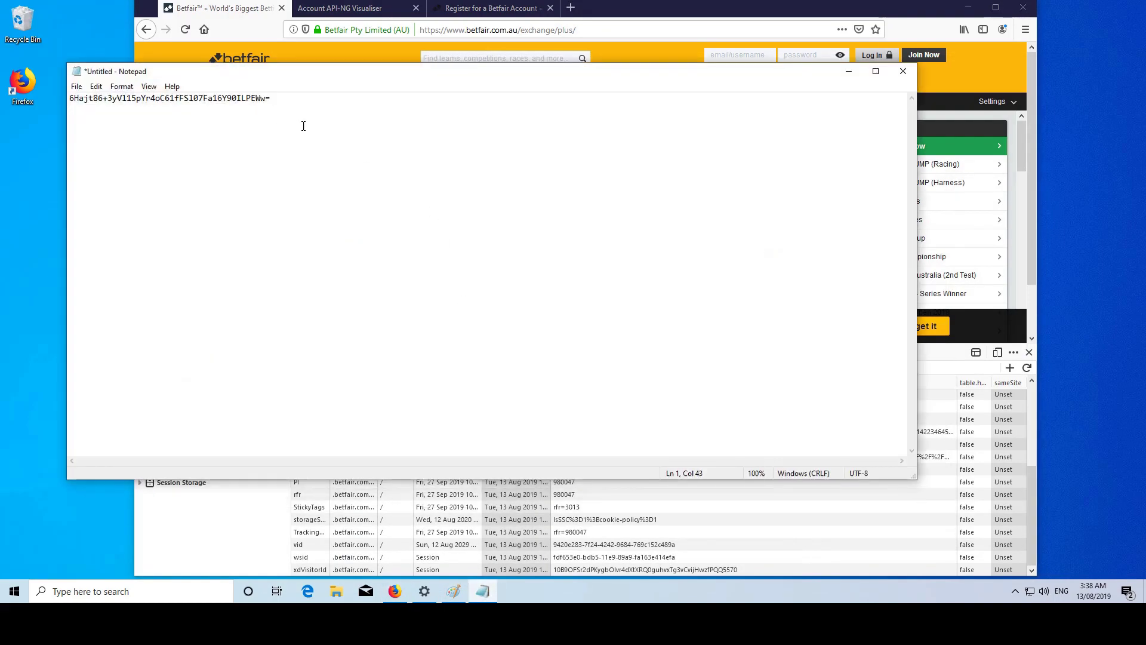
key("ctrl+a")
left_click(310, 147)
left_click(340, 8)
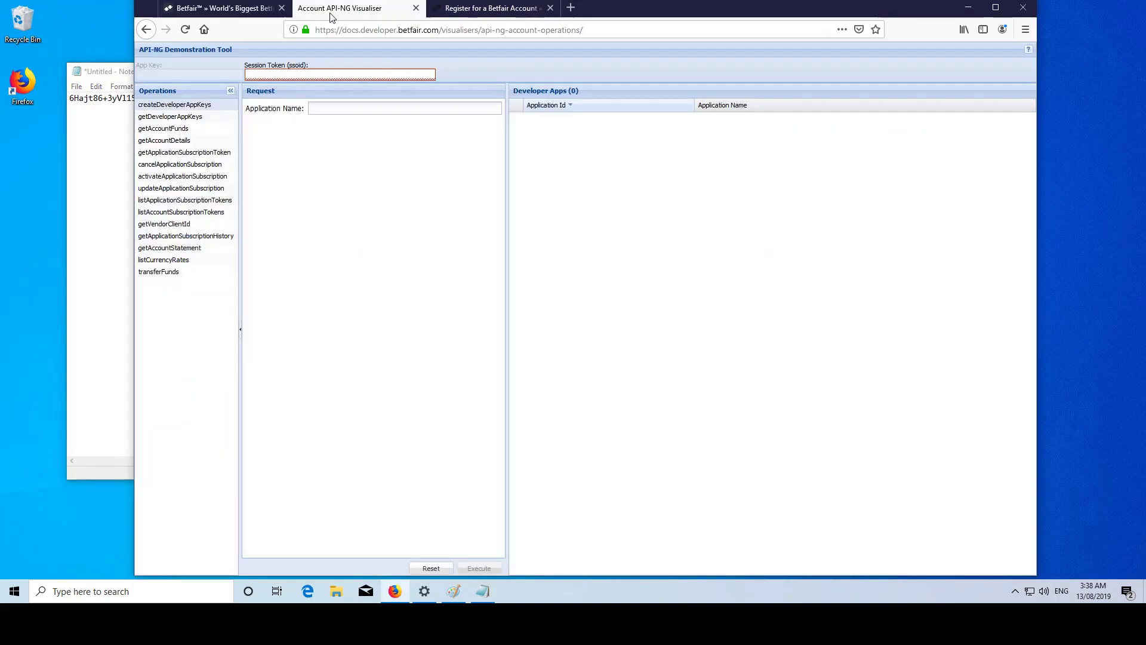
key("ctrl+v")
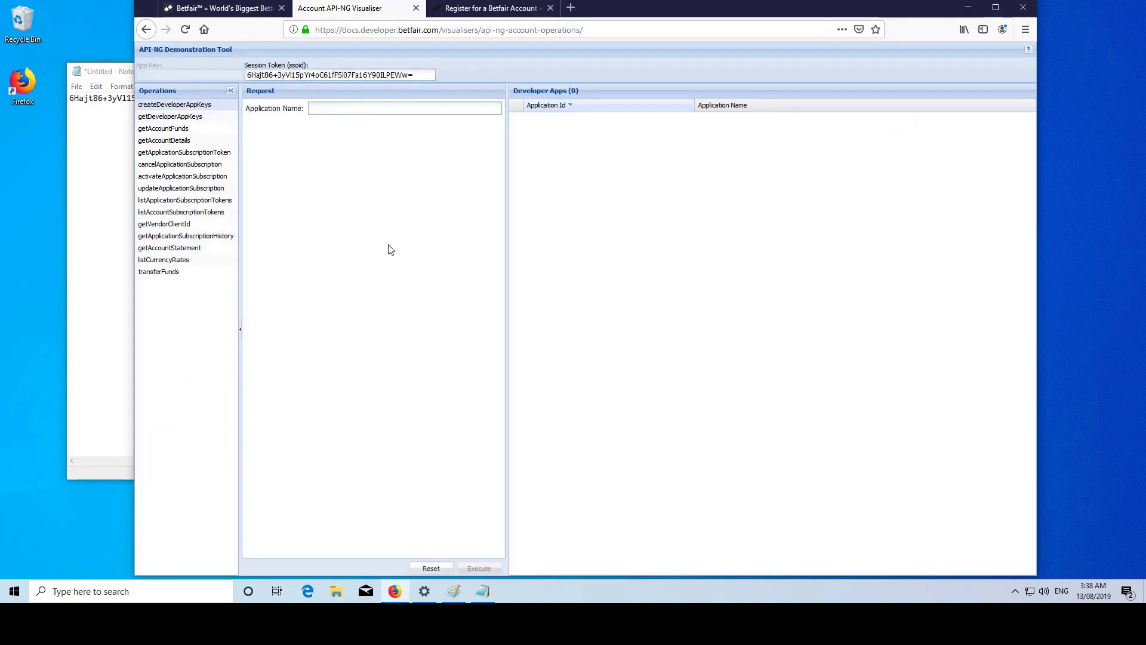
type("TestApp123")
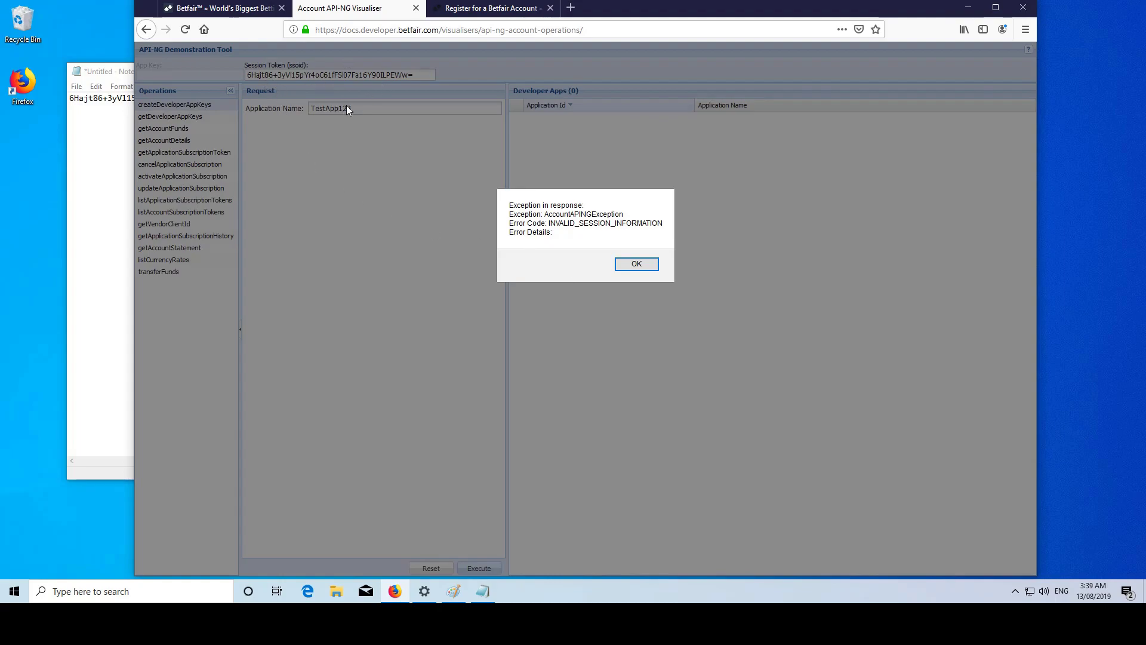
left_click(636, 263)
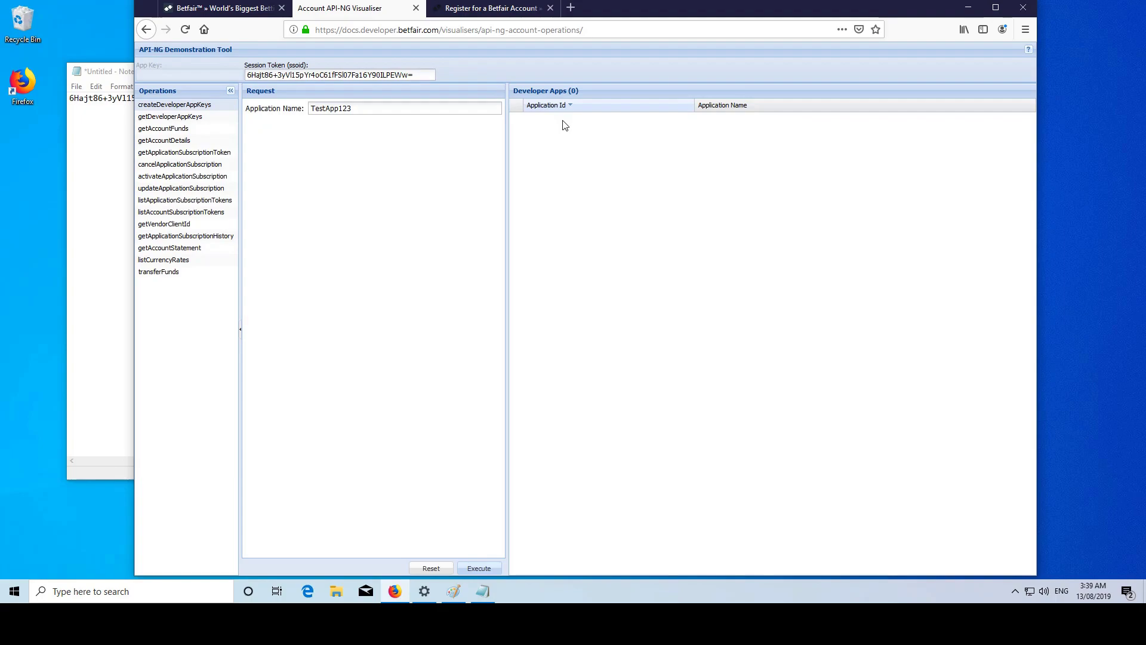
In Notepad, add an 'appkey' line below the session token and paste the copied token part under it
left_click(89, 287)
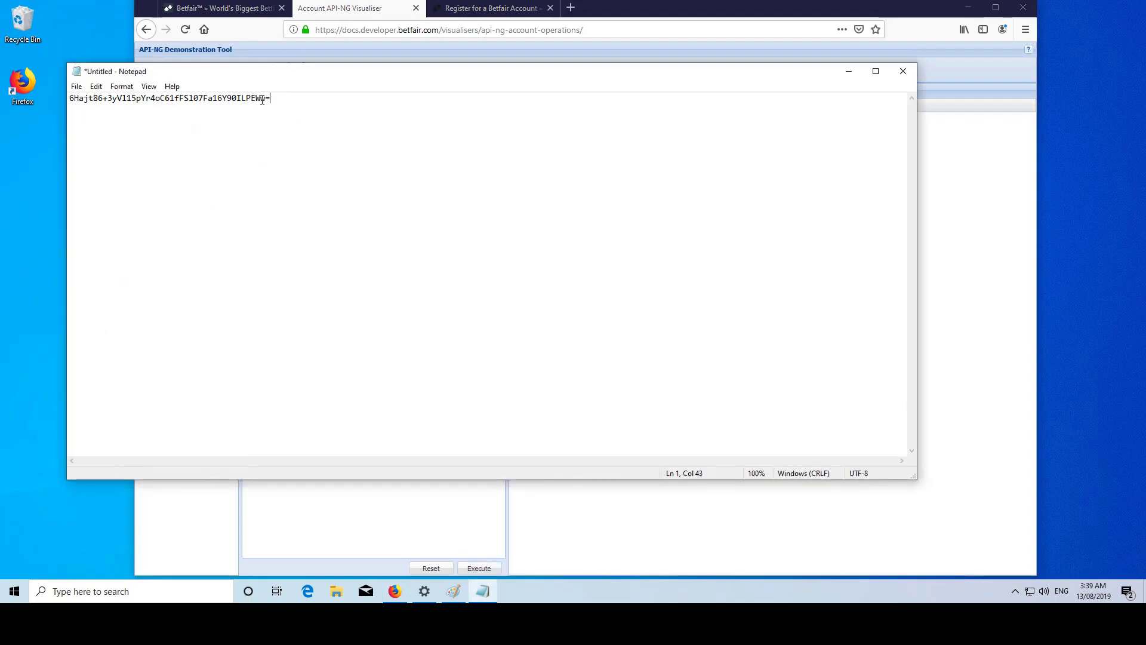
left_click_drag(269, 99, 56, 105)
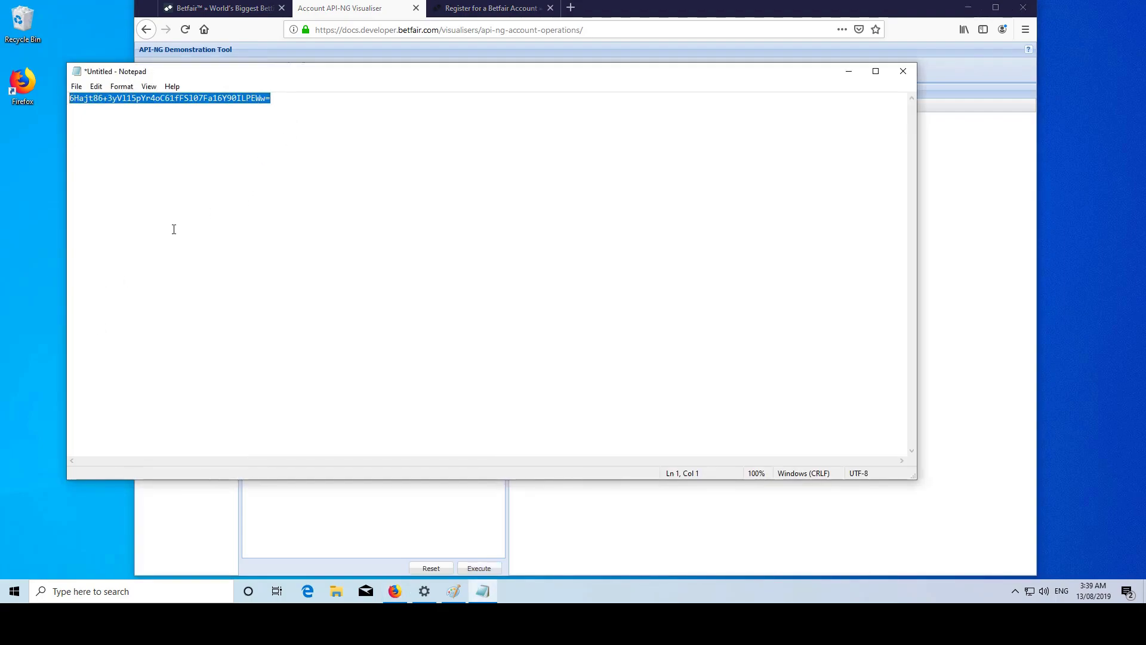
left_click(167, 249)
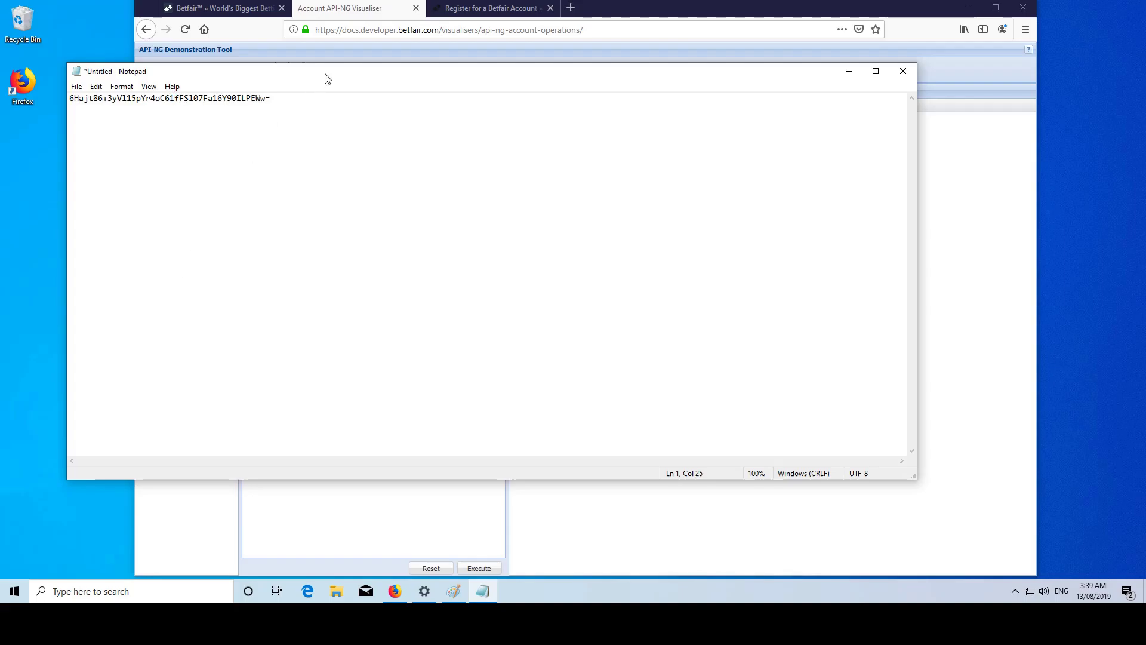
left_click(303, 100)
left_click_drag(308, 105, 98, 109)
left_click(168, 136)
left_click(317, 105)
key("Return")
key("Return")
key("Return")
type("appkey")
key("Return")
key("ctrl+v")
Edit the pasted key into a placeholder value using '135' and 'Ahgadhh', on its own line
key("Left")
key("Left")
key("BackSpace")
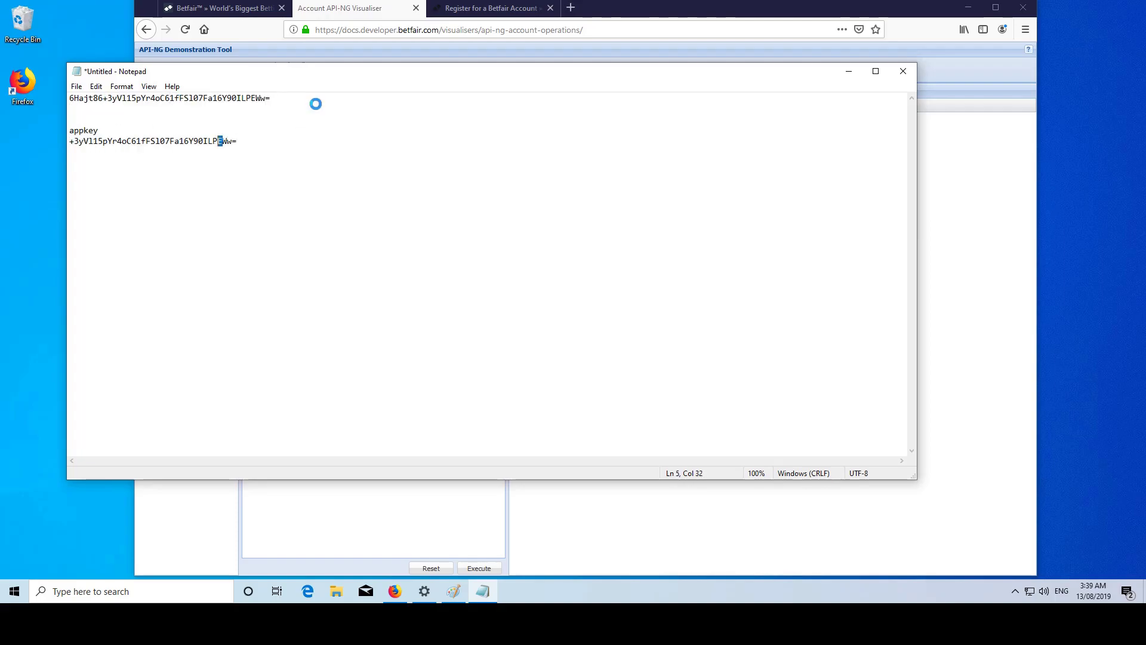
type("135")
left_click_drag(133, 141, 99, 131)
type("Ahgadhh")
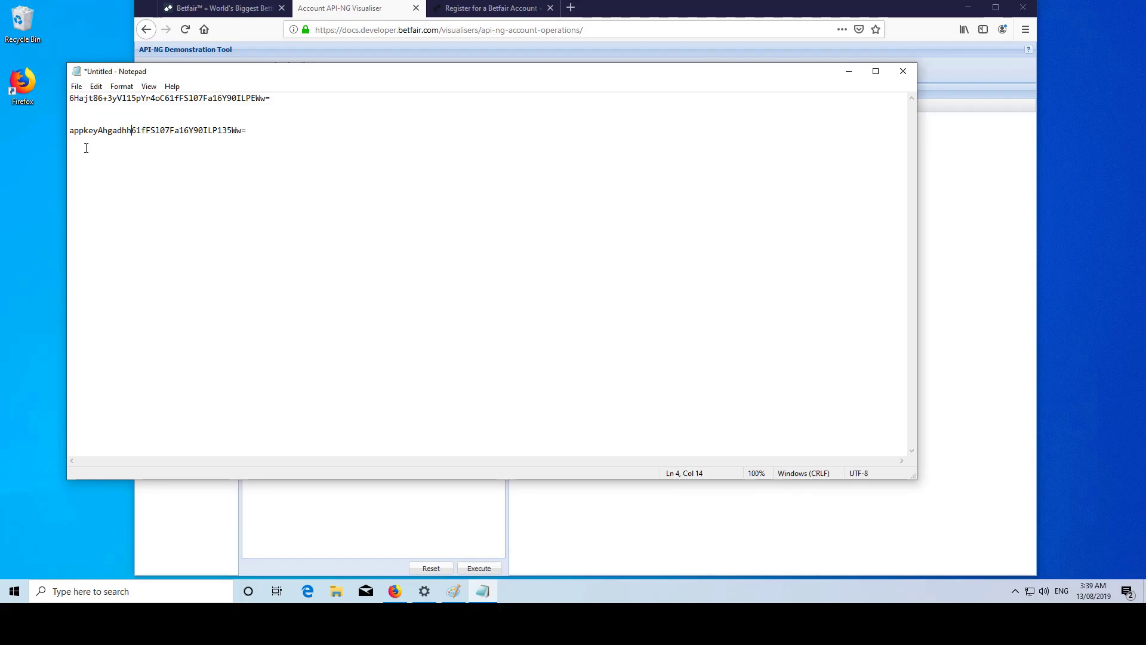
left_click(98, 131)
key("Return")
key("End")
key("shift+Left")
key("shift+Left")
key("shift+Left")
key("shift+Left")
key("shift+Left")
key("shift+Left")
key("shift+Left")
key("shift+Left")
key("shift+Left")
key("shift+Left")
key("shift+Left")
key("shift+Left")
key("shift+Left")
key("shift+Left")
key("shift+Left")
key("shift+Left")
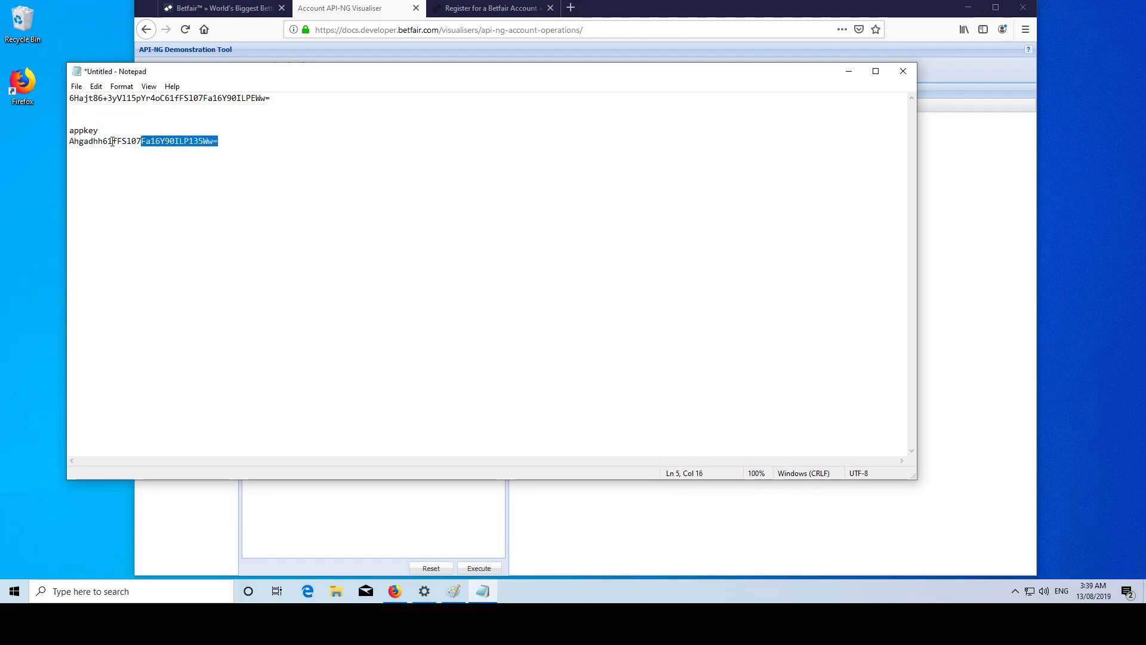
key("shift+Home")
left_click(253, 238)
Add the note API REQUEST Header = app_key='appkey' and return to the visualiser in Firefox
key("Return")
key("Return")
type("AP")
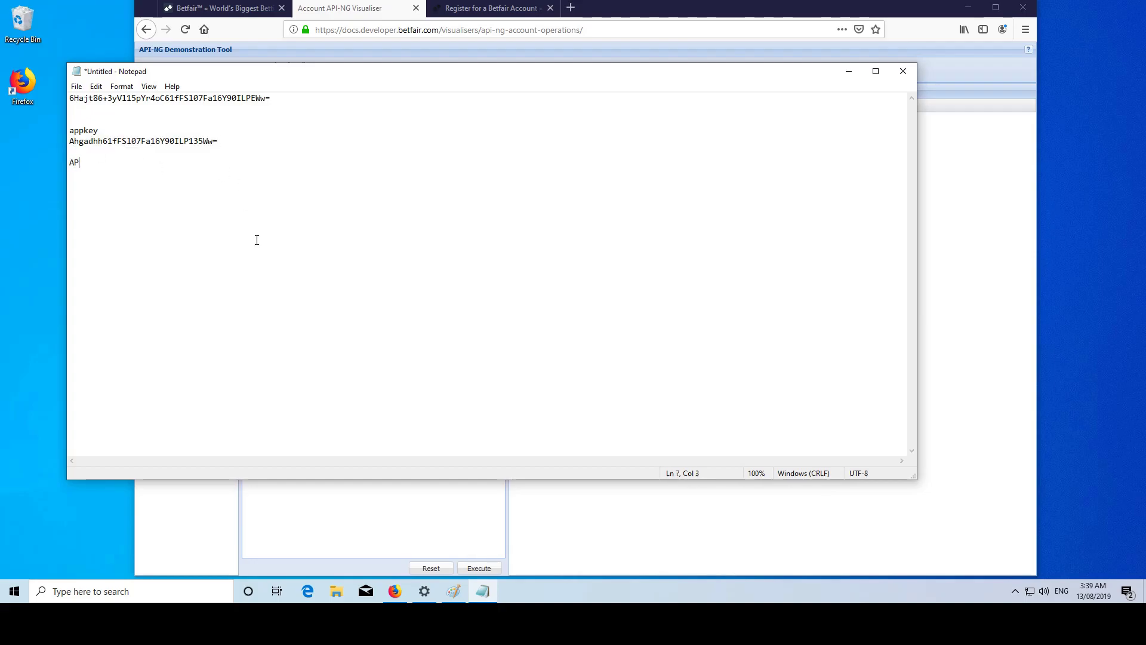
type("I REQUEST Header = app_key='appkey'")
left_click(951, 243)
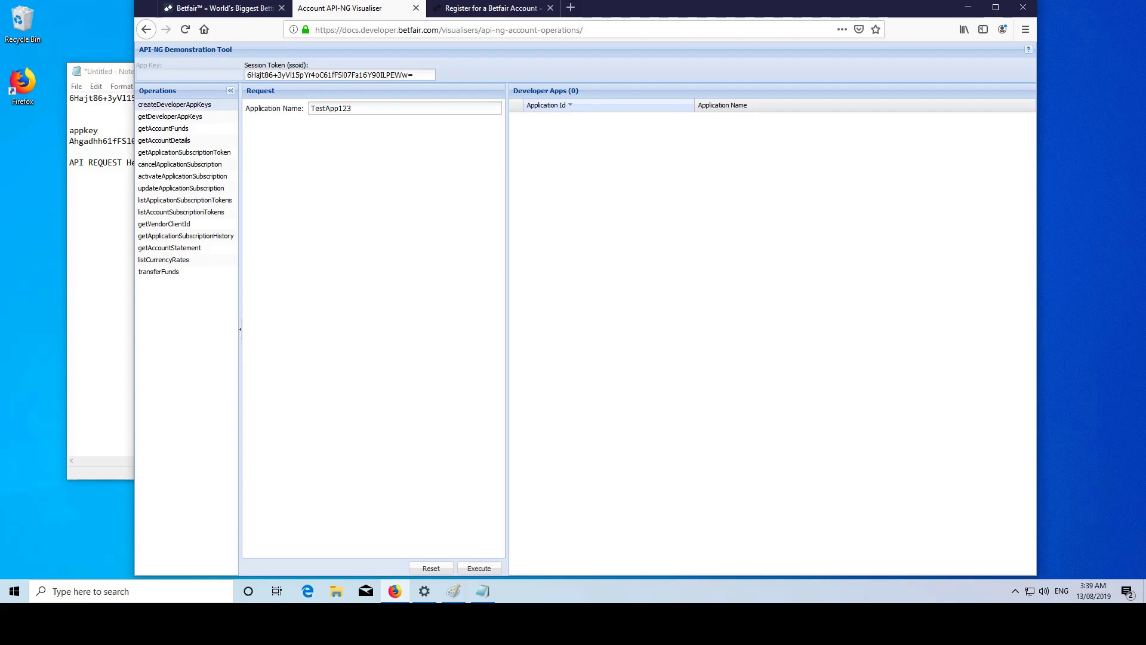
Go back to the Application Keys docs and scroll to the Delayed vs Live key overview table
left_click(145, 30)
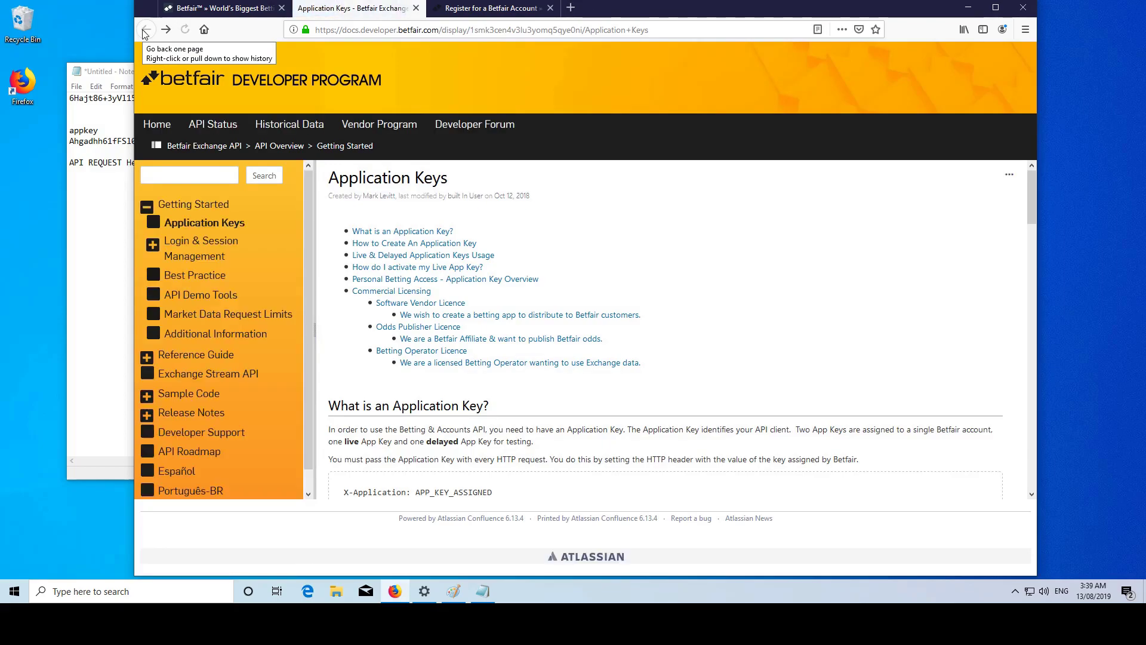
scroll(543, 357, "down", 10)
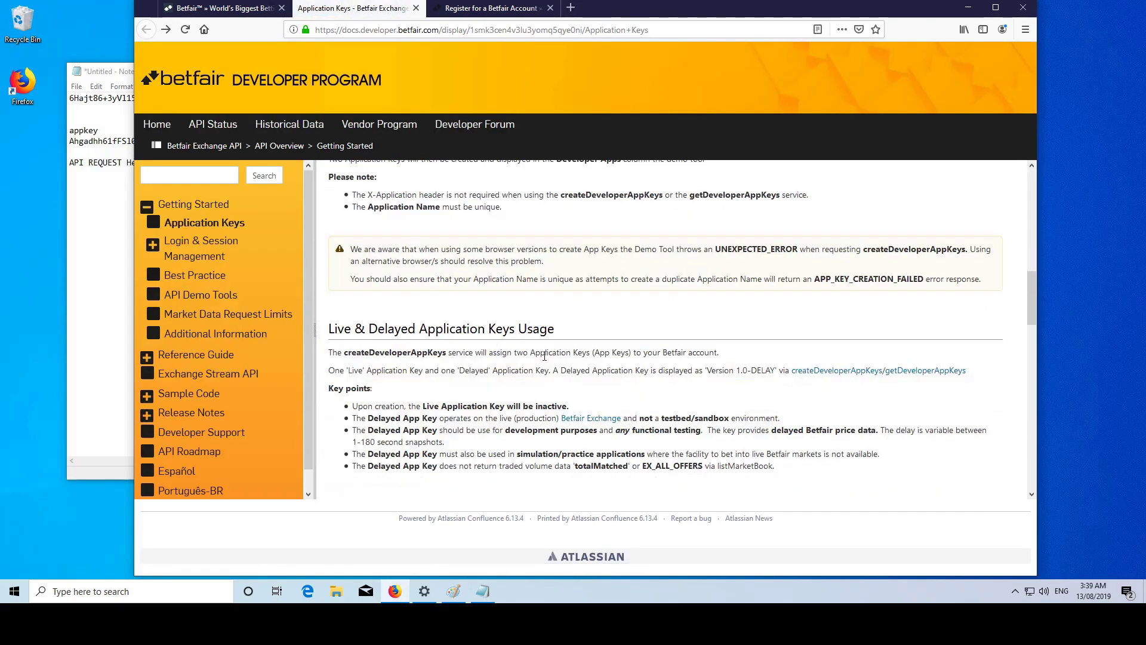
scroll(544, 356, "down", 10)
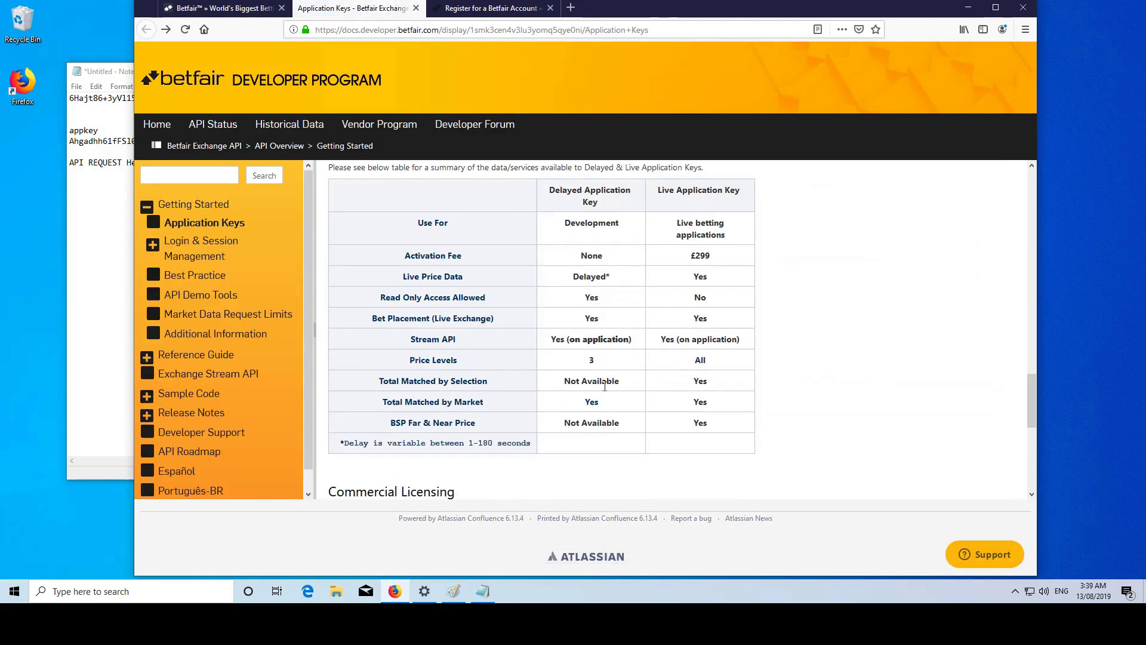
scroll(1030, 391, "up", 1)
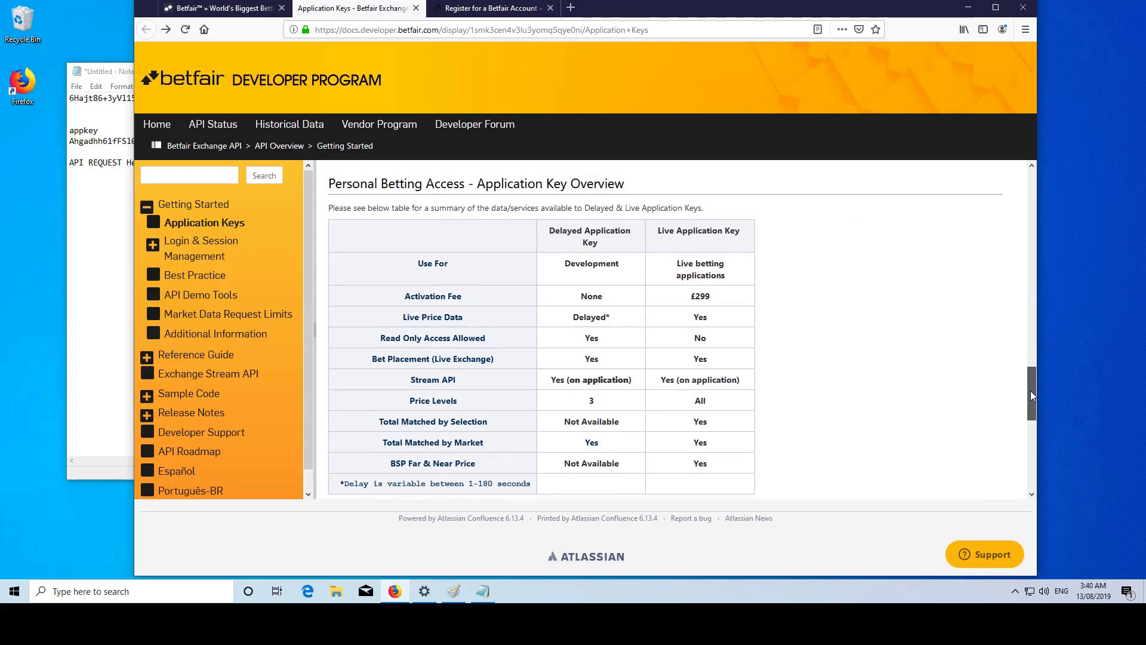